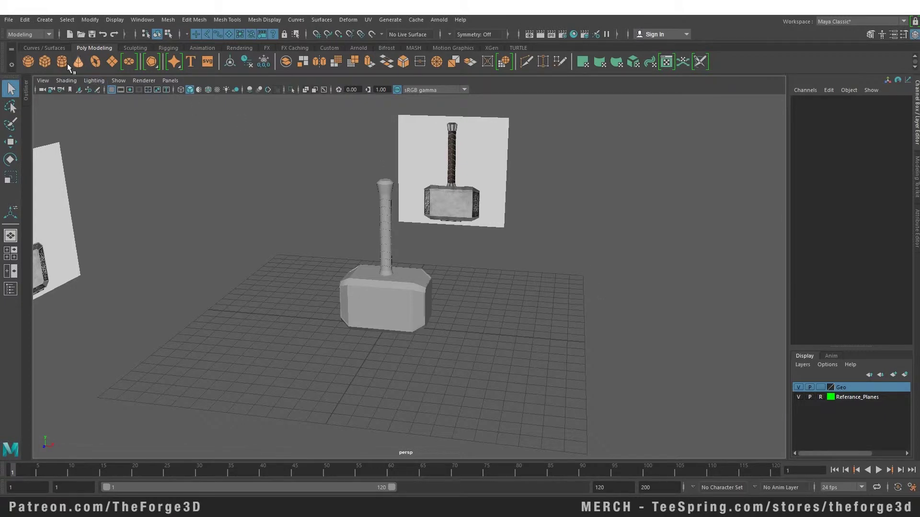
# Step: Create a polygon cube on the grid beside the hammer, about 7.9 wide, 2.3 high and 8.4 deep
pyautogui.click(43, 62)
pyautogui.moveTo(482, 311); pyautogui.dragTo(608, 308)
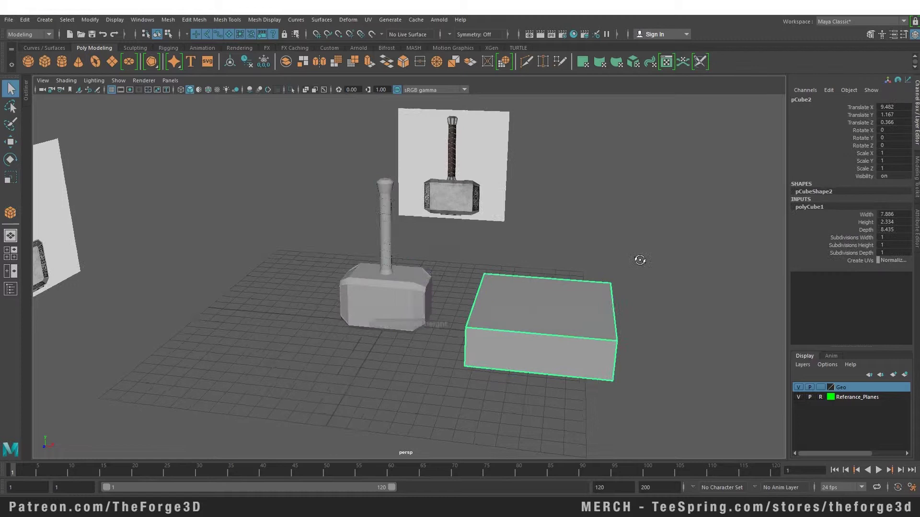
pyautogui.keyDown('alt'); pyautogui.moveTo(640, 260); pyautogui.dragTo(671, 316); pyautogui.keyUp('alt')
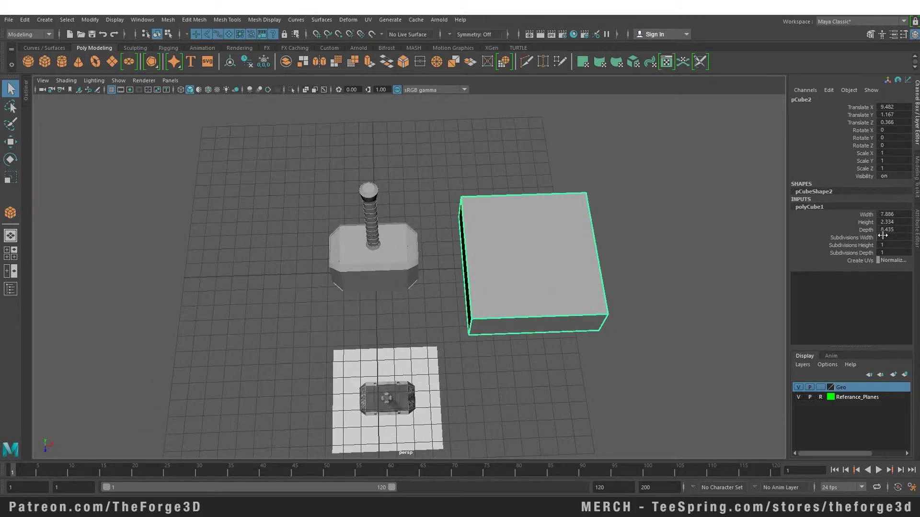
# Step: Set the cube's subdivisions to 15 in width, 7 in height and 15 in depth
pyautogui.moveTo(883, 236); pyautogui.dragTo(908, 235, button='middle')
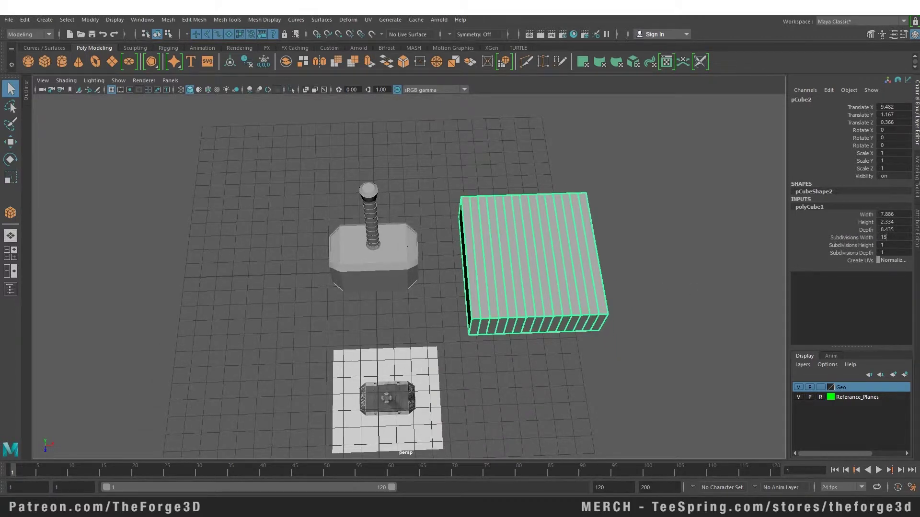
pyautogui.click(883, 245)
pyautogui.scroll(13, 883, 244)
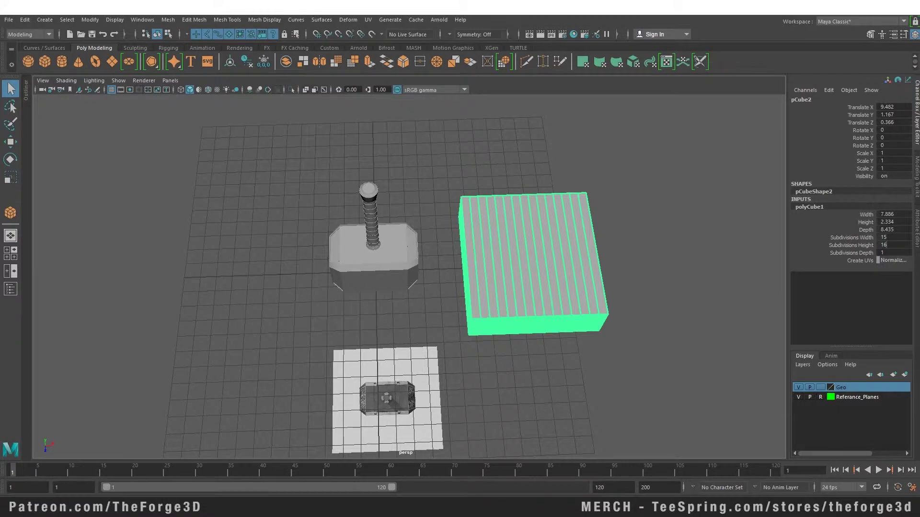
pyautogui.scroll(-1, 883, 245)
pyautogui.keyDown('alt'); pyautogui.moveTo(710, 335); pyautogui.dragTo(724, 277); pyautogui.keyUp('alt')
pyautogui.keyDown('alt'); pyautogui.moveTo(725, 276); pyautogui.dragTo(561, 236, button='middle'); pyautogui.keyUp('alt')
pyautogui.click(883, 253)
pyautogui.scroll(14, 882, 253)
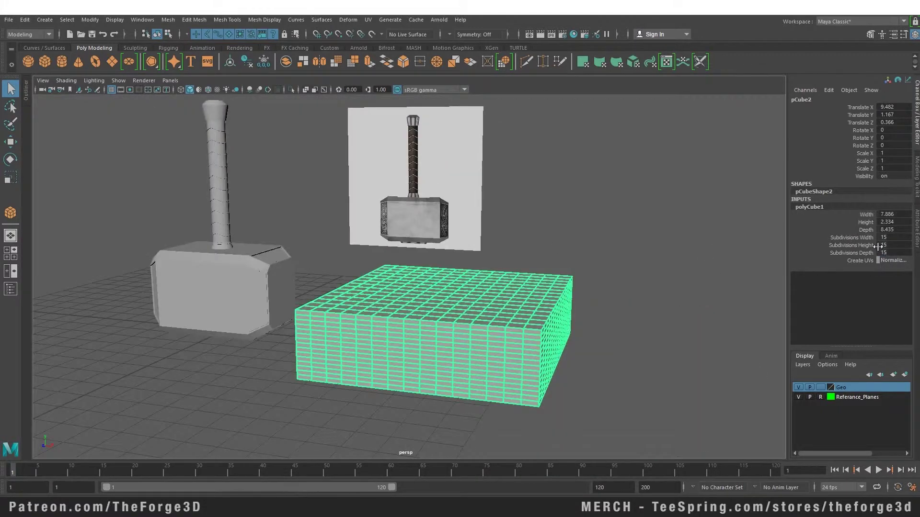
pyautogui.moveTo(878, 247); pyautogui.dragTo(863, 247, button='middle')
# Step: Smooth the cube with exponential divisions, one division level and the OpenSubdiv Catmull-Clark subdivision type
pyautogui.keyDown('alt'); pyautogui.moveTo(623, 216); pyautogui.dragTo(612, 273); pyautogui.keyUp('alt')
pyautogui.keyDown('alt'); pyautogui.moveTo(612, 274); pyautogui.dragTo(582, 182, button='middle'); pyautogui.keyUp('alt')
pyautogui.keyDown('alt'); pyautogui.moveTo(383, 230); pyautogui.dragTo(432, 239, button='right'); pyautogui.keyUp('alt')
pyautogui.keyDown('alt'); pyautogui.moveTo(432, 239); pyautogui.dragTo(499, 369); pyautogui.keyUp('alt')
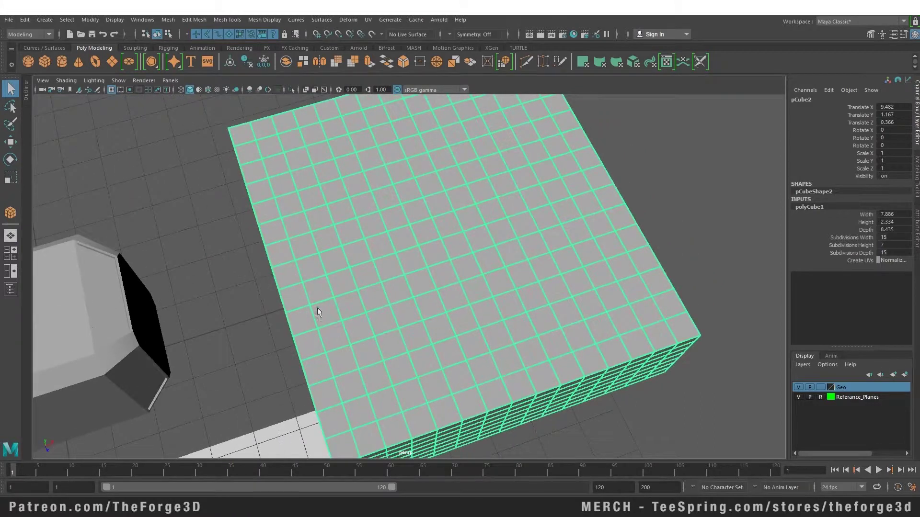
pyautogui.keyDown('alt'); pyautogui.moveTo(581, 365); pyautogui.dragTo(569, 352); pyautogui.keyUp('alt')
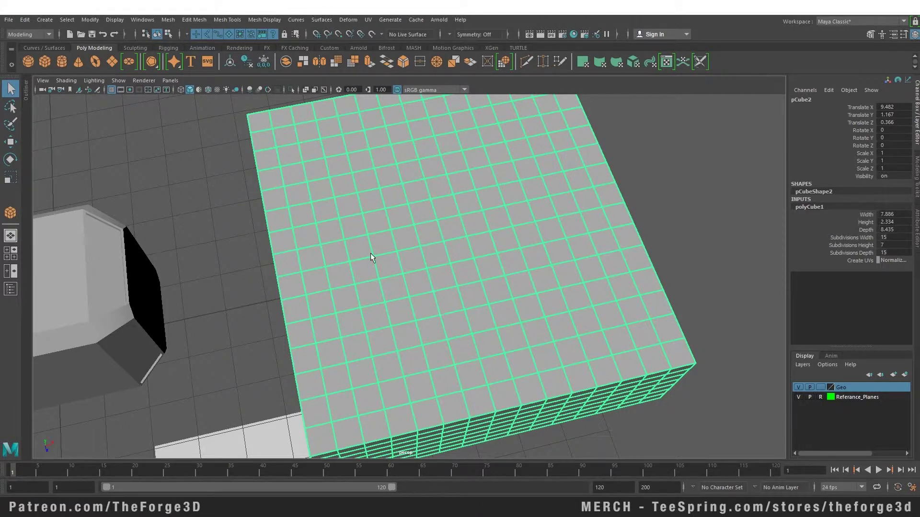
pyautogui.click(167, 22)
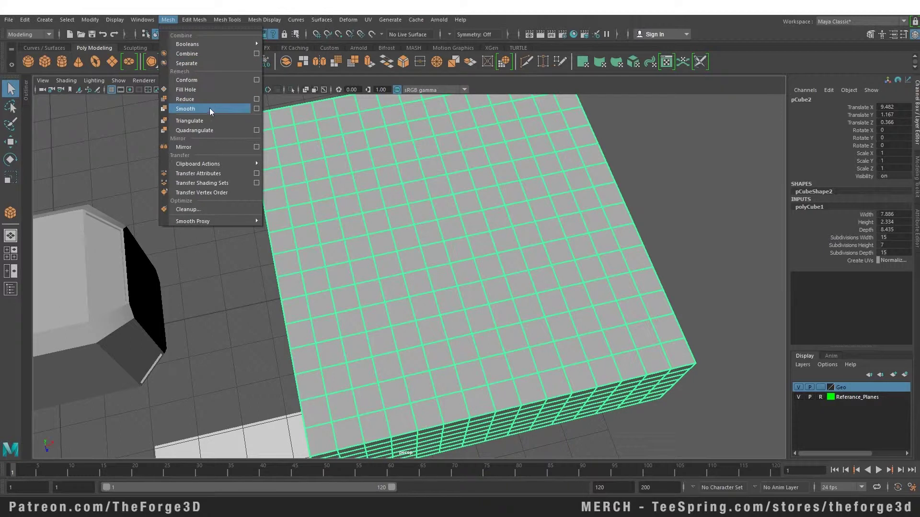
pyautogui.click(256, 109)
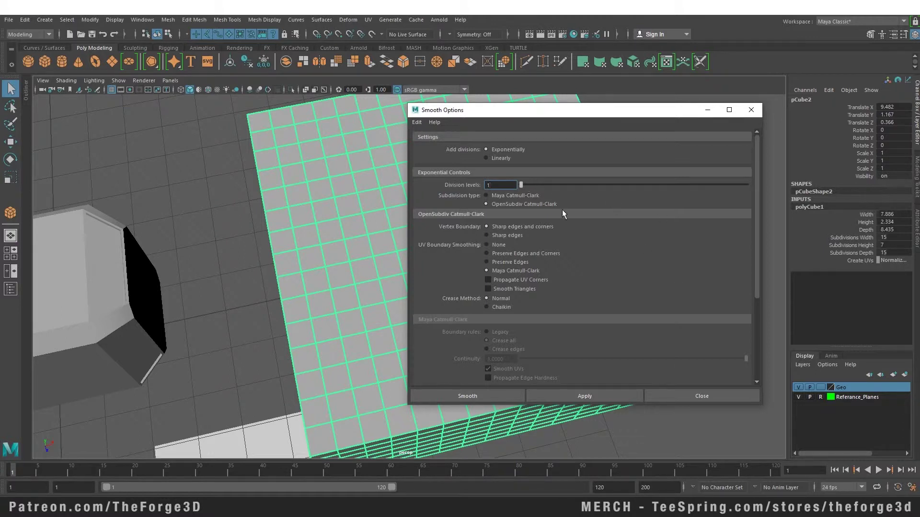
pyautogui.click(482, 394)
# Step: Examine the smoothed cube's near corner and edges from several angles, checking the rounding and face density
pyautogui.scroll(-4, 531, 265)
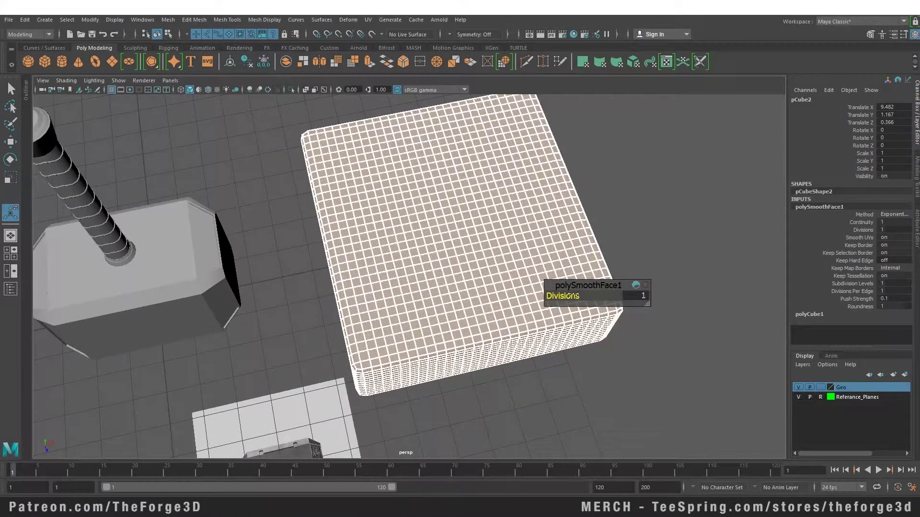
pyautogui.scroll(4, 409, 319)
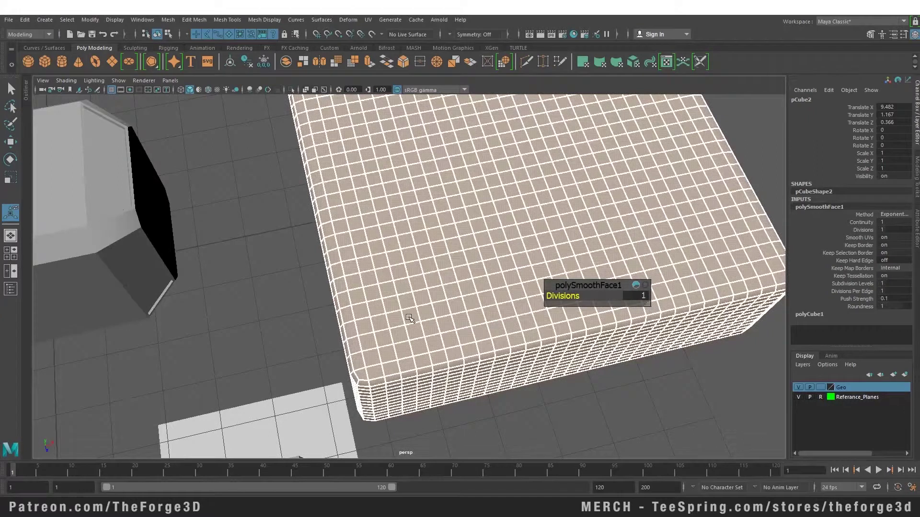
pyautogui.scroll(2, 410, 318)
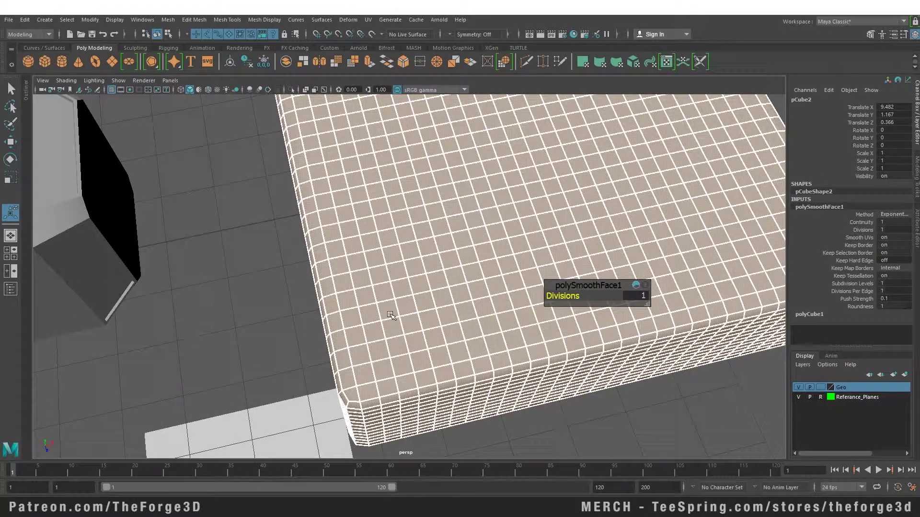
pyautogui.scroll(2, 390, 314)
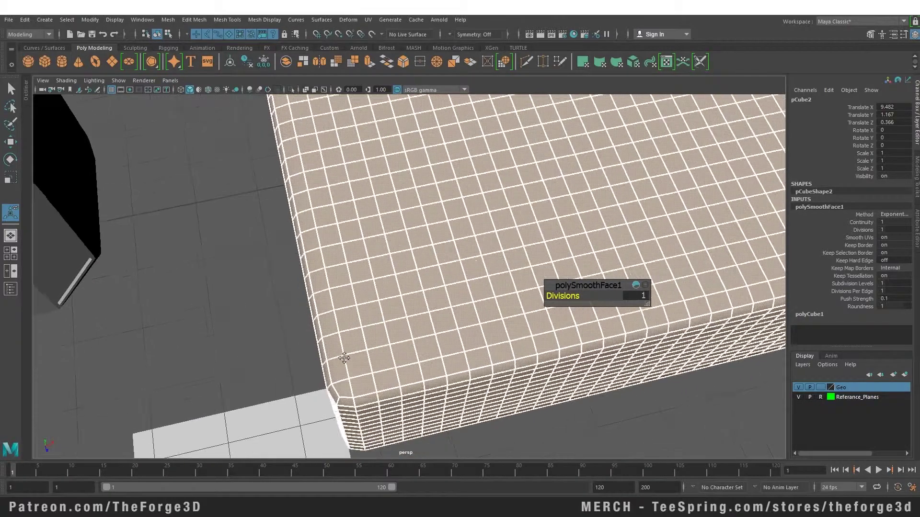
pyautogui.keyDown('alt'); pyautogui.moveTo(345, 362); pyautogui.dragTo(372, 310, button='middle'); pyautogui.keyUp('alt')
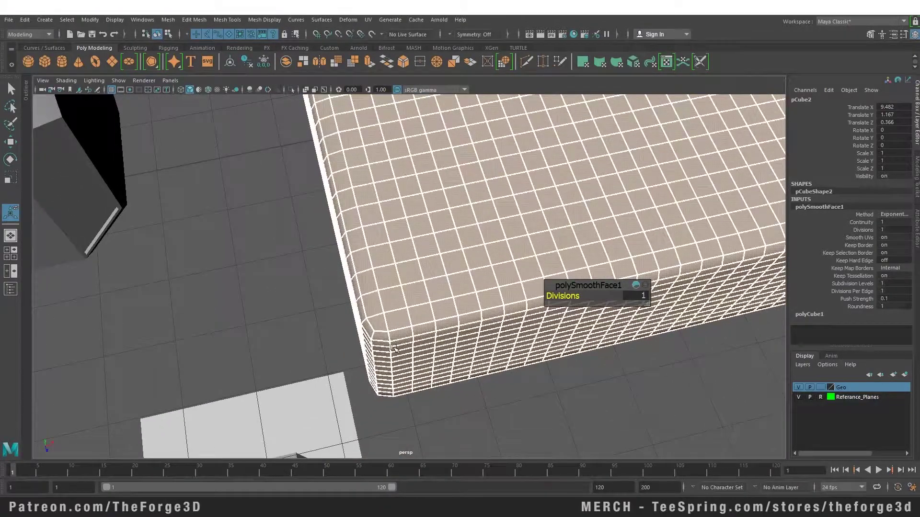
pyautogui.keyDown('alt'); pyautogui.moveTo(393, 347); pyautogui.dragTo(470, 297); pyautogui.keyUp('alt')
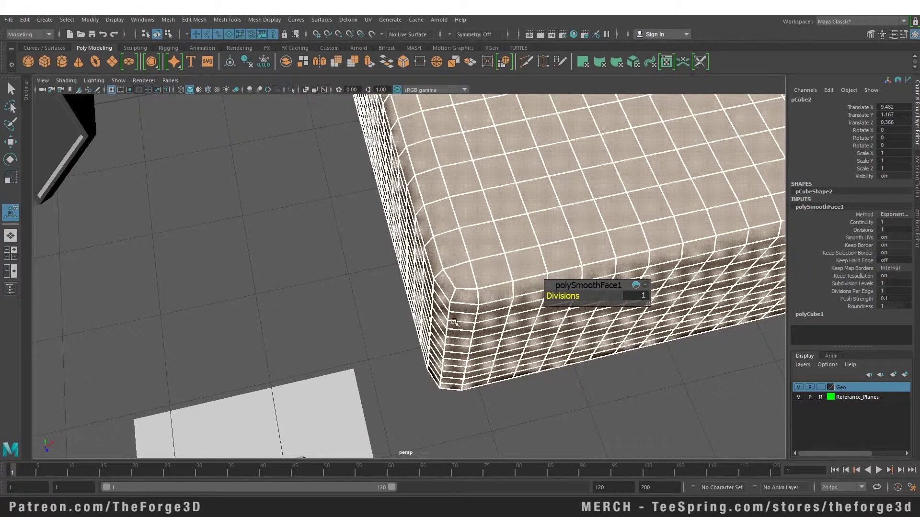
pyautogui.keyDown('alt'); pyautogui.moveTo(459, 314); pyautogui.dragTo(420, 296); pyautogui.keyUp('alt')
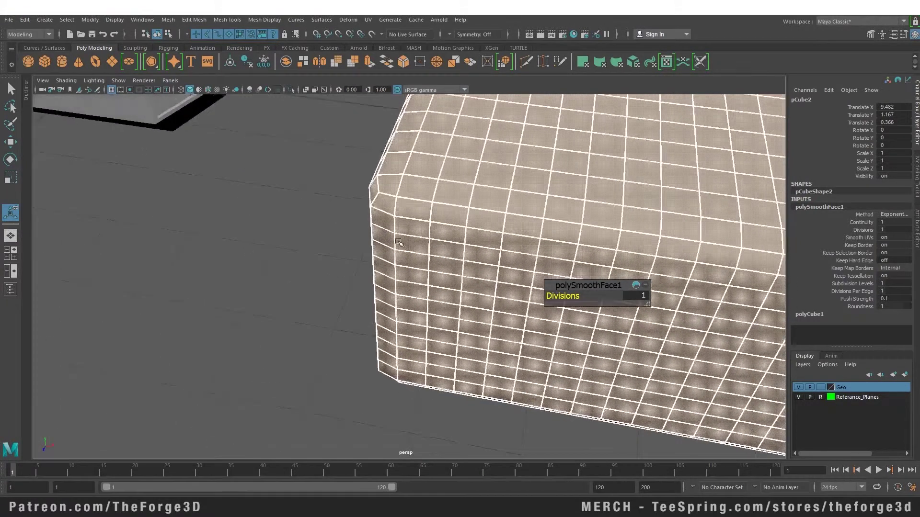
pyautogui.keyDown('alt'); pyautogui.moveTo(399, 242); pyautogui.dragTo(420, 322); pyautogui.keyUp('alt')
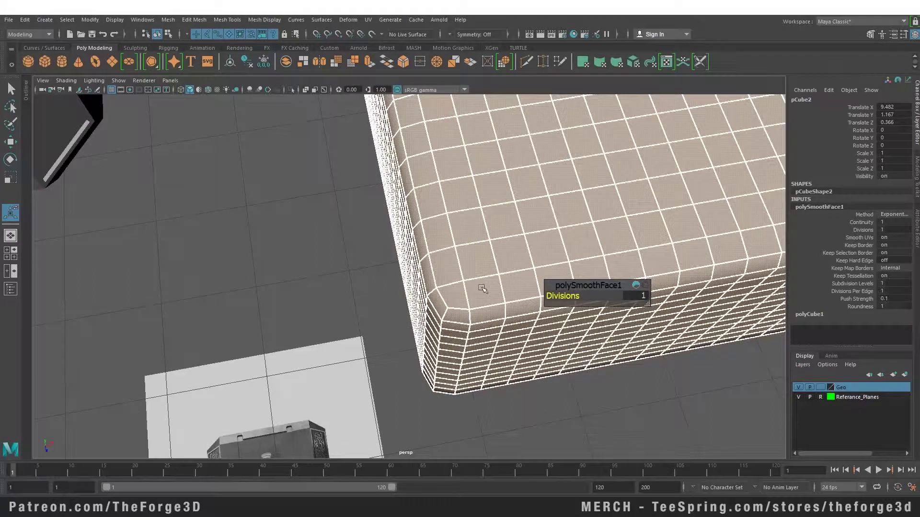
pyautogui.scroll(-3, 481, 288)
pyautogui.keyDown('alt'); pyautogui.moveTo(481, 287); pyautogui.dragTo(464, 335, button='middle'); pyautogui.keyUp('alt')
# Step: Raise the smoothing divisions on the cube to 4, and reduce them to 2
pyautogui.moveTo(557, 296); pyautogui.dragTo(576, 296)
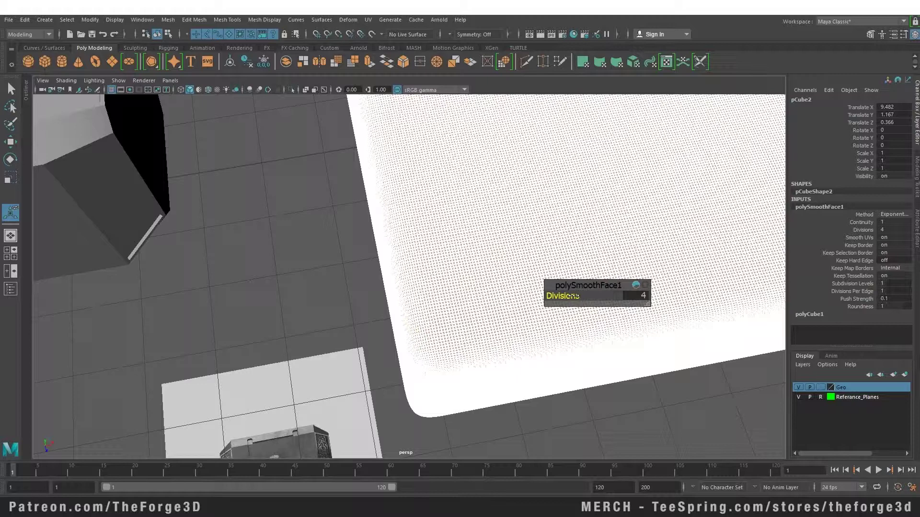
pyautogui.moveTo(573, 296); pyautogui.dragTo(546, 295)
pyautogui.keyDown('alt'); pyautogui.moveTo(541, 297); pyautogui.dragTo(505, 304, button='right'); pyautogui.keyUp('alt')
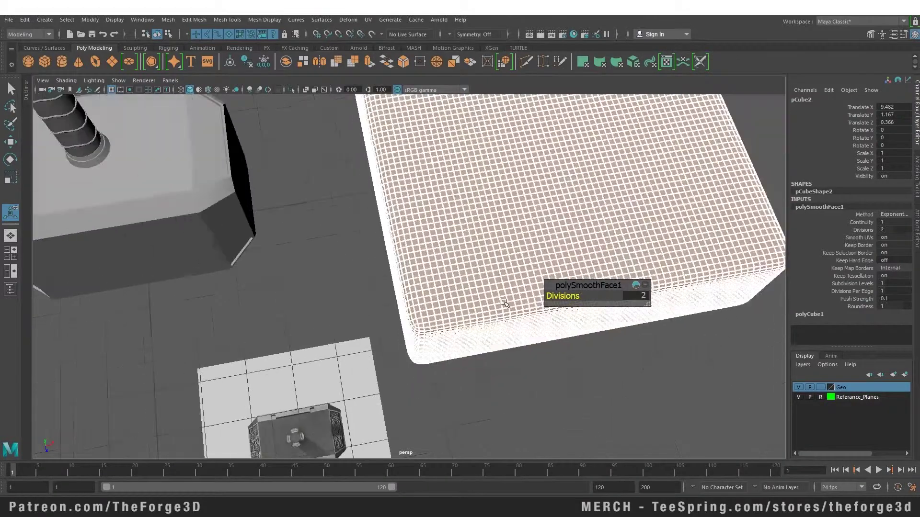
pyautogui.keyDown('alt'); pyautogui.moveTo(505, 304); pyautogui.dragTo(402, 309); pyautogui.keyUp('alt')
pyautogui.scroll(-3, 402, 309)
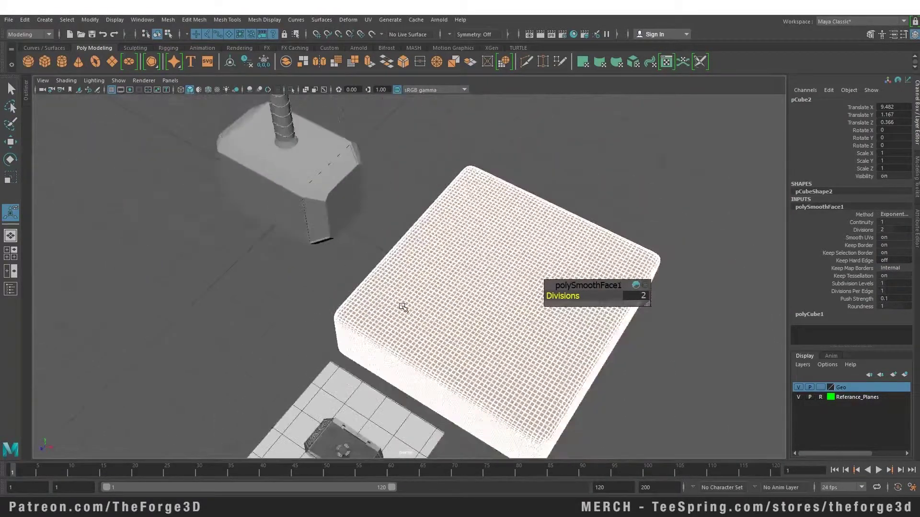
# Step: Inspect the smoothed cube up close and review the smooth operation's settings in its detailed attributes
pyautogui.press('w')
pyautogui.keyDown('alt'); pyautogui.moveTo(285, 313); pyautogui.dragTo(448, 337); pyautogui.keyUp('alt')
pyautogui.scroll(-3, 341, 306)
pyautogui.scroll(5, 367, 301)
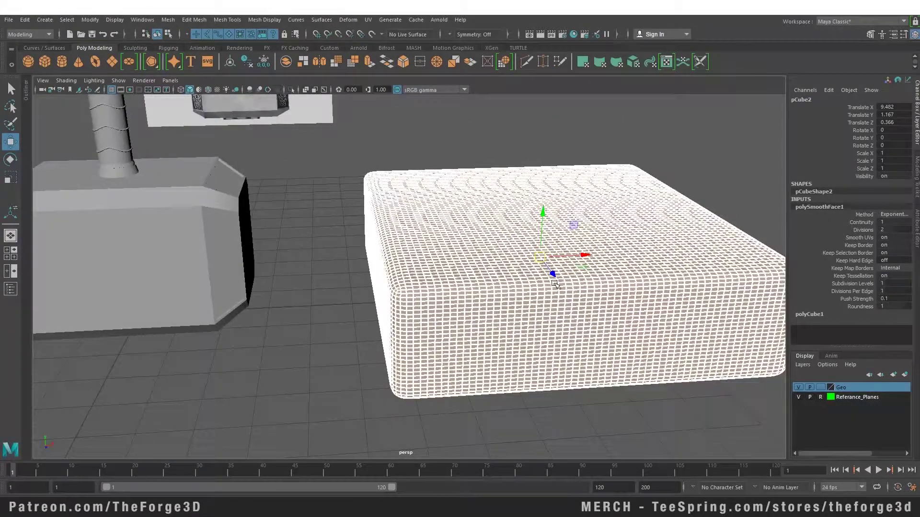
pyautogui.click(917, 233)
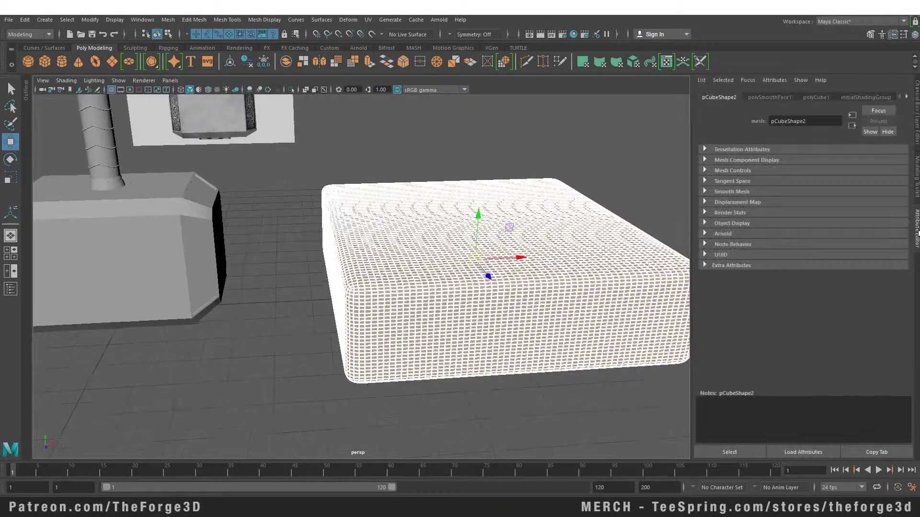
pyautogui.click(768, 97)
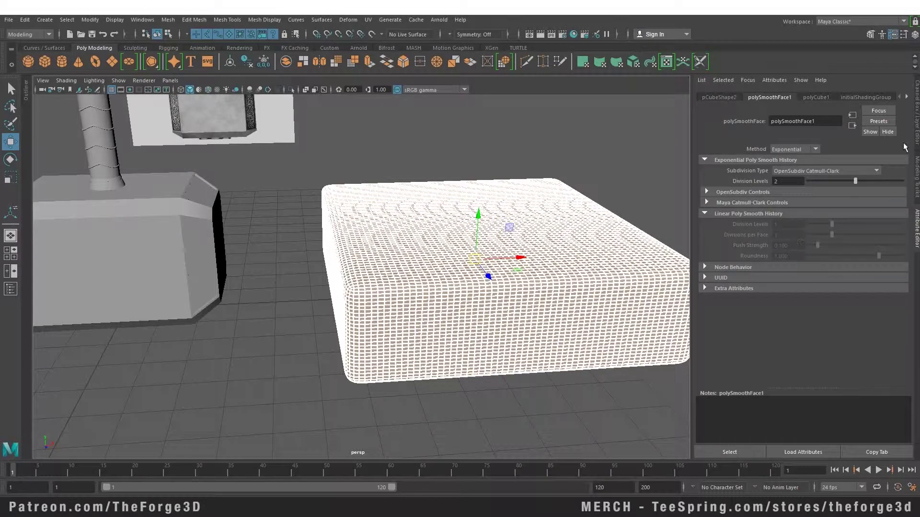
pyautogui.click(915, 120)
# Step: Undo the Smooth operation on the cube, keeping its height subdivisions at 7
pyautogui.keyDown('alt'); pyautogui.moveTo(554, 247); pyautogui.dragTo(503, 262, button='right'); pyautogui.keyUp('alt')
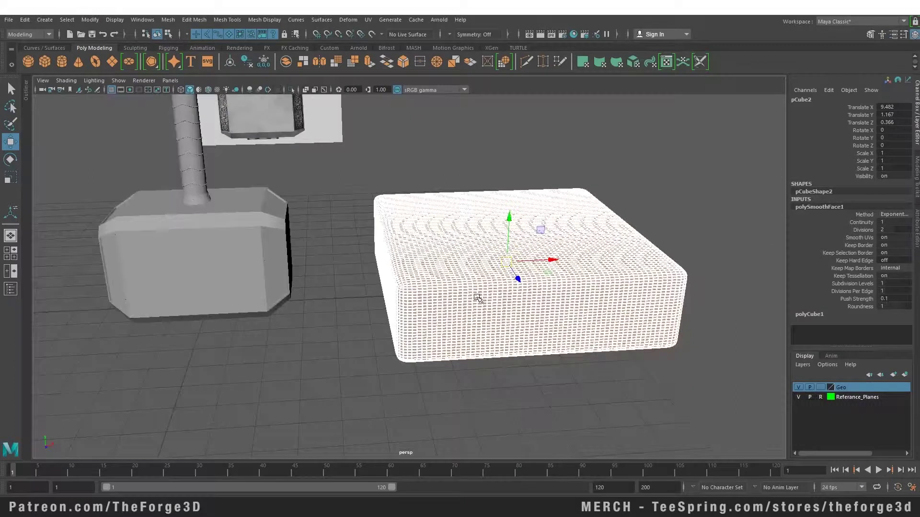
pyautogui.moveTo(479, 298)
pyautogui.keyDown('alt'); pyautogui.mouseDown()
pyautogui.moveTo(459, 303)
pyautogui.moveTo(476, 309)
pyautogui.mouseUp(); pyautogui.keyUp('alt')
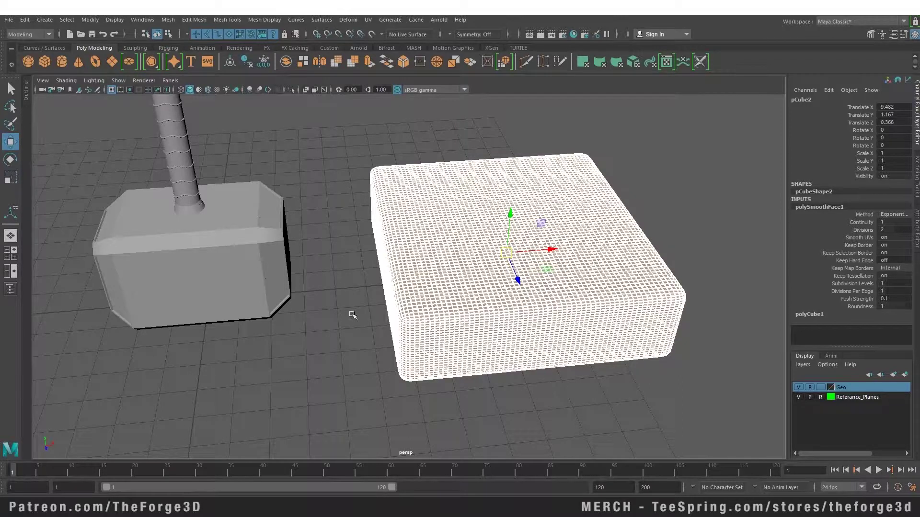
pyautogui.hotkey('ctrl', 'z')
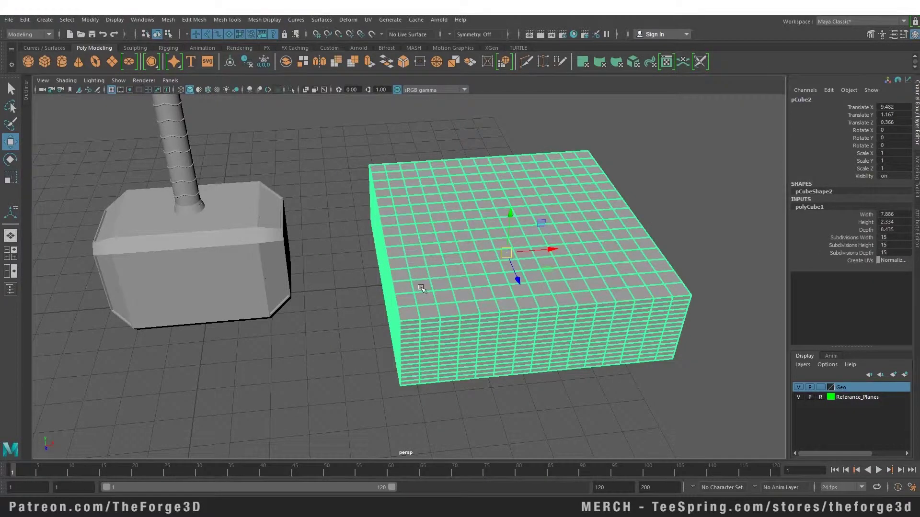
pyautogui.scroll(3, 371, 296)
pyautogui.hotkey('ctrl', 'z')
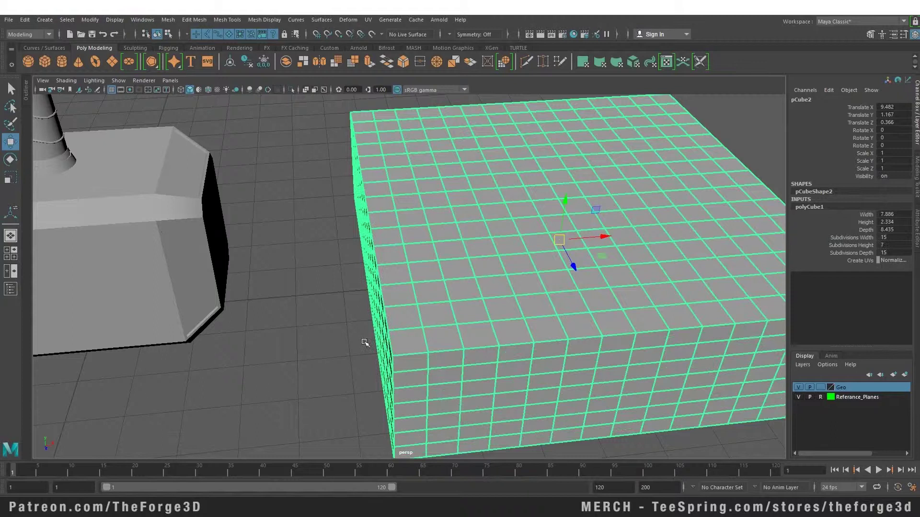
# Step: Reselect the cube and display its smooth preview, first together with the cage and finally without it
pyautogui.click(359, 345)
pyautogui.click(428, 315)
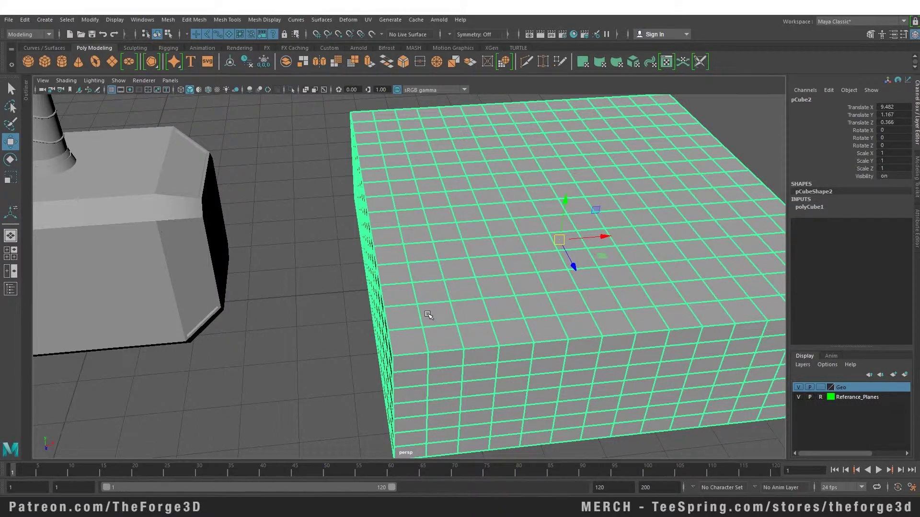
pyautogui.press('2')
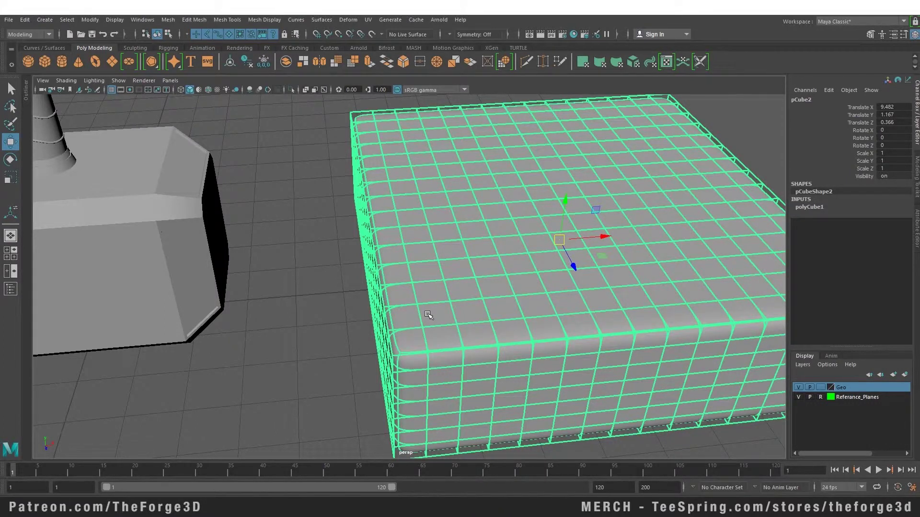
pyautogui.scroll(3, 424, 318)
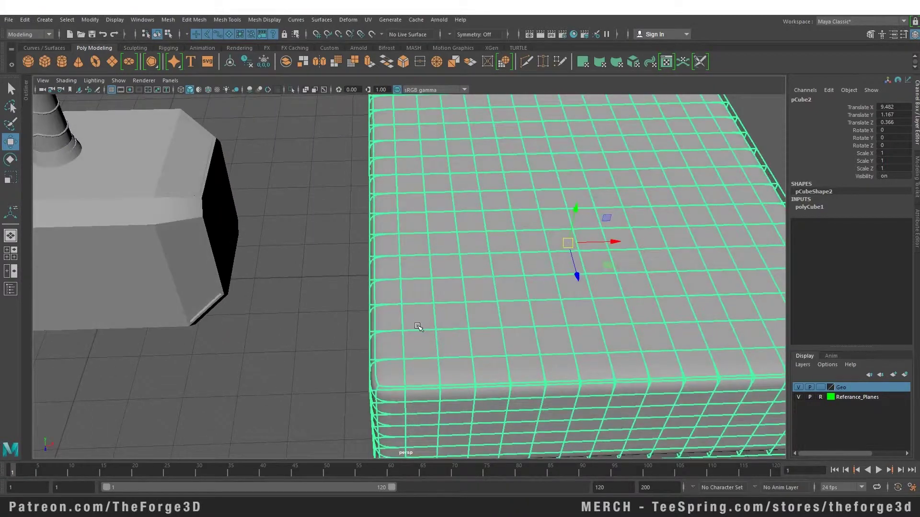
pyautogui.press('3')
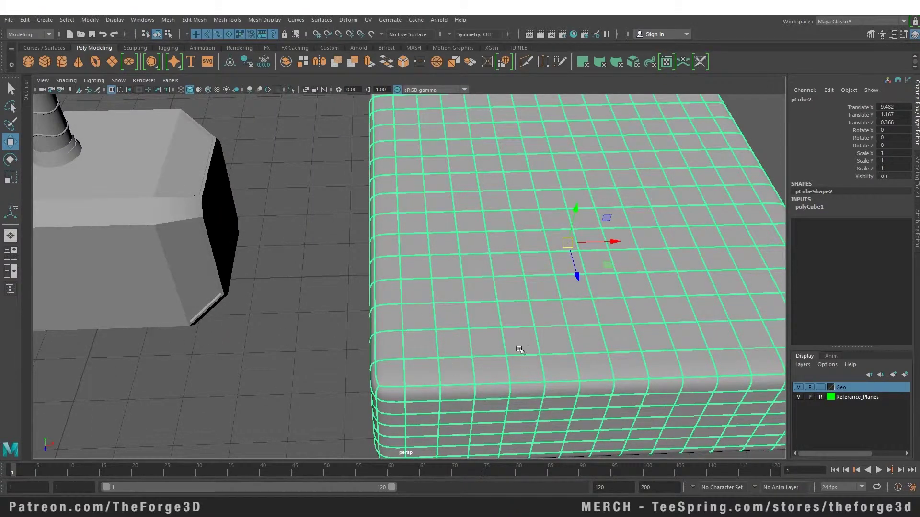
# Step: Switch the smooth-previewed cube to vertex editing, framed on its near top corner
pyautogui.keyDown('alt'); pyautogui.moveTo(383, 391); pyautogui.dragTo(407, 361, button='middle'); pyautogui.keyUp('alt')
pyautogui.keyDown('alt'); pyautogui.moveTo(407, 360); pyautogui.dragTo(403, 339); pyautogui.keyUp('alt')
pyautogui.scroll(5, 403, 340)
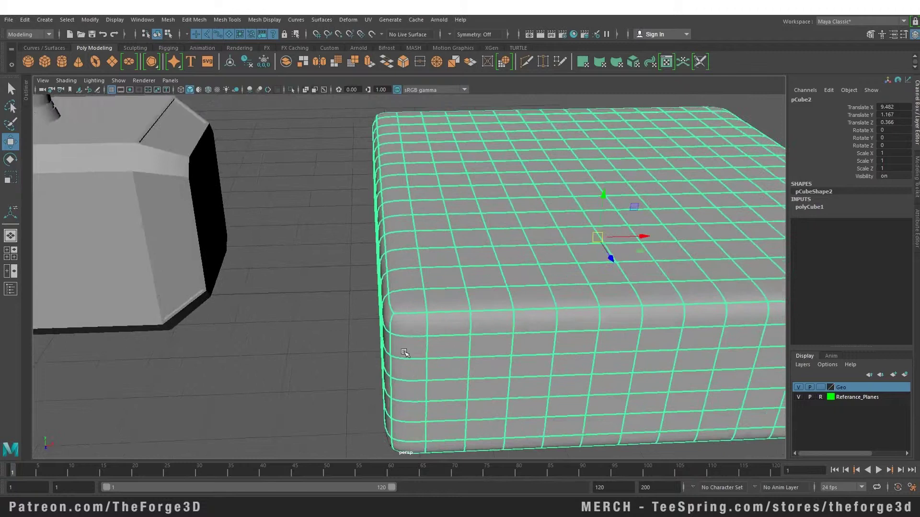
pyautogui.keyDown('alt'); pyautogui.moveTo(416, 371); pyautogui.dragTo(426, 334, button='middle'); pyautogui.keyUp('alt')
pyautogui.moveTo(426, 335); pyautogui.dragTo(368, 235, button='right')
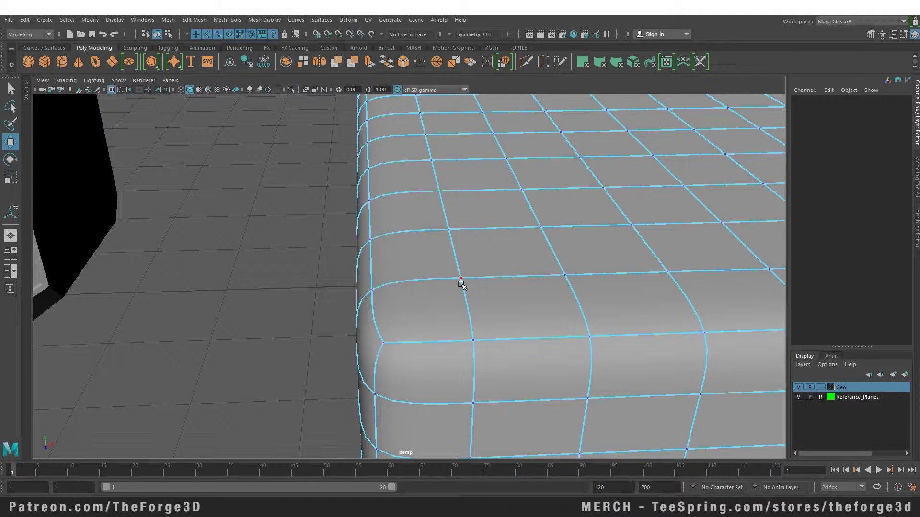
# Step: Lower the cube's smooth preview division level by two and raise it back by two
pyautogui.press('pagedown')
pyautogui.press('pagedown')
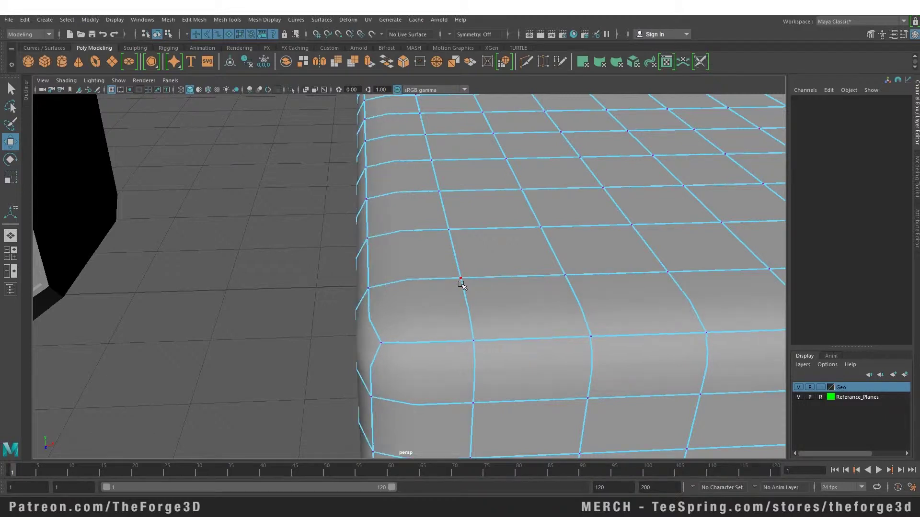
pyautogui.press('pageup')
pyautogui.press('pageup')
# Step: Try raising a single vertex near the smooth-previewed cube's front top corner, and undo the move
pyautogui.click(461, 279)
pyautogui.scroll(-2, 453, 259)
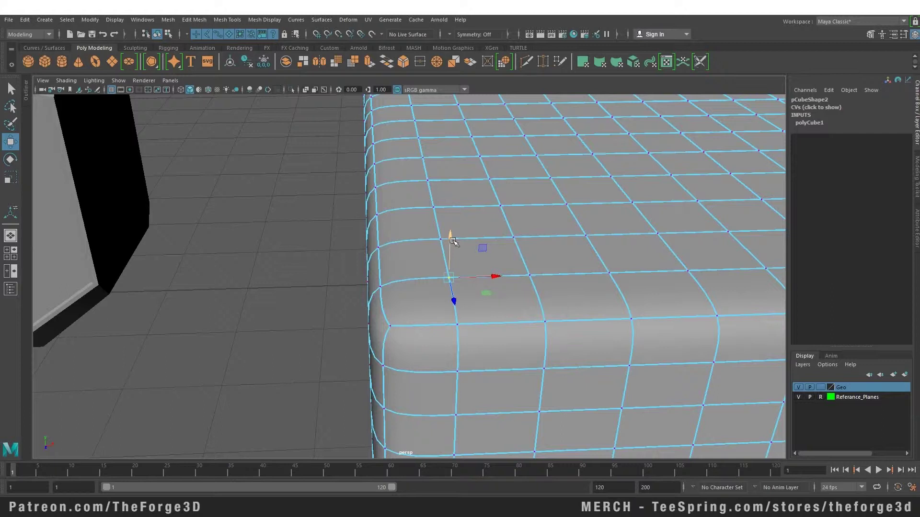
pyautogui.moveTo(445, 241); pyautogui.dragTo(450, 206)
pyautogui.hotkey('ctrl', 'z')
pyautogui.scroll(-5, 450, 206)
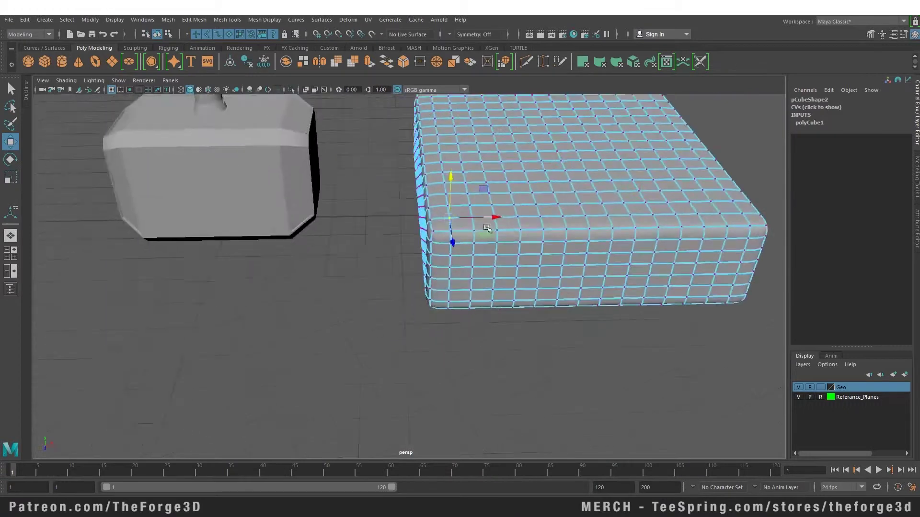
# Step: Insert offset edge loops on both sides of the cube's front top edge loop, finishing in object mode with nothing selected
pyautogui.scroll(5, 450, 206)
pyautogui.keyDown('alt'); pyautogui.moveTo(451, 206); pyautogui.dragTo(400, 304, button='middle'); pyautogui.keyUp('alt')
pyautogui.scroll(-2, 364, 322)
pyautogui.scroll(4, 393, 344)
pyautogui.scroll(-2, 400, 304)
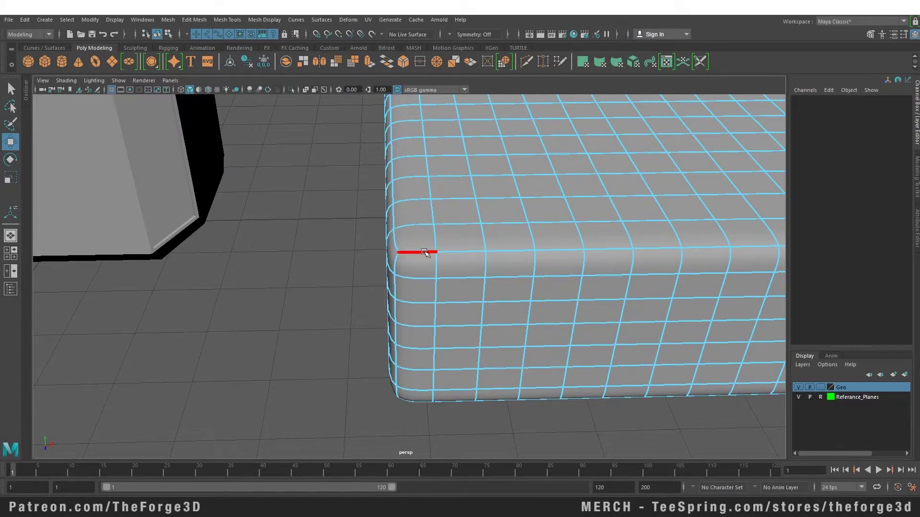
pyautogui.doubleClick(414, 252)
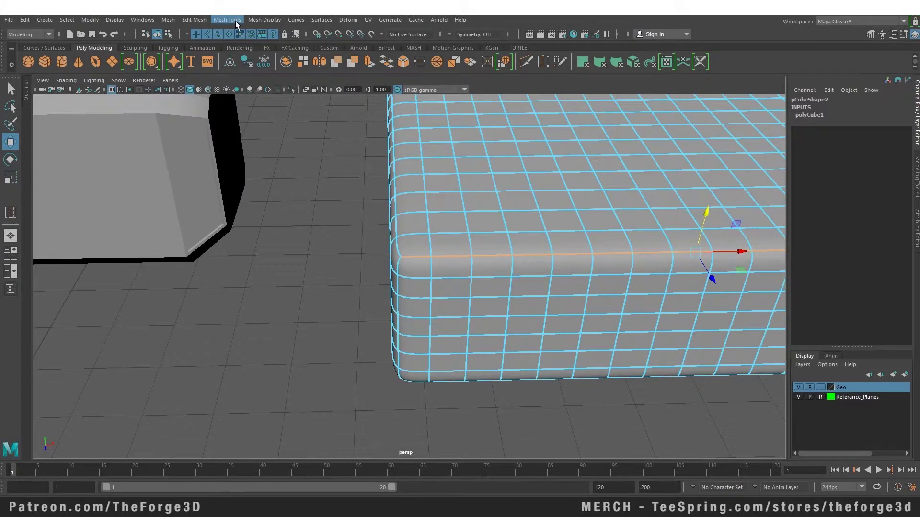
pyautogui.click(235, 22)
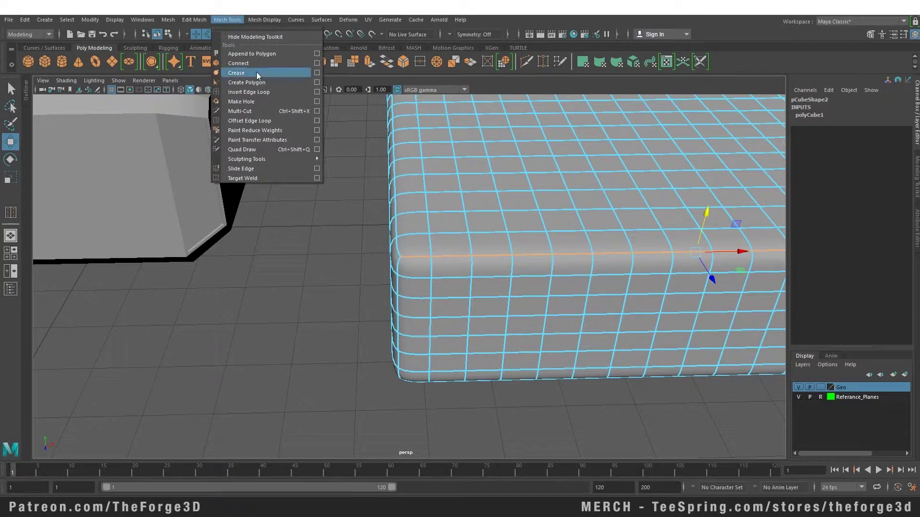
pyautogui.click(268, 121)
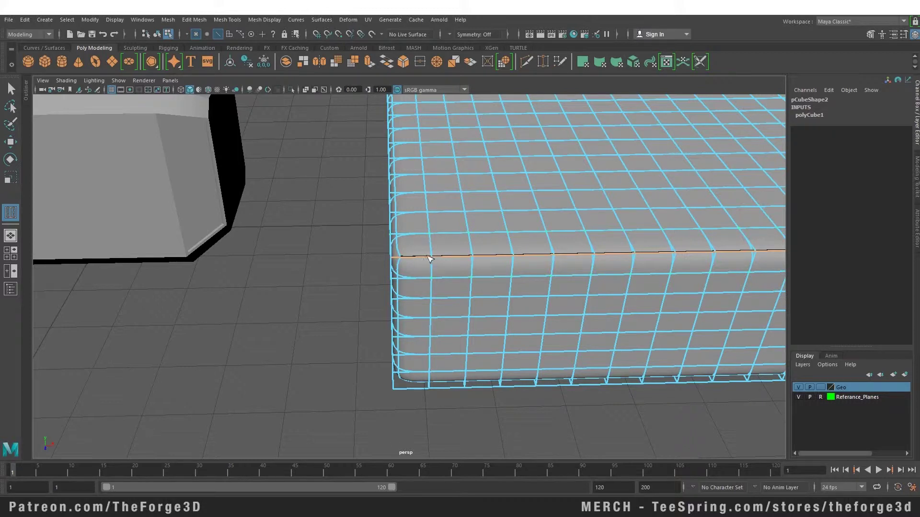
pyautogui.moveTo(410, 254); pyautogui.dragTo(397, 256)
pyautogui.scroll(3, 405, 269)
pyautogui.moveTo(303, 258); pyautogui.dragTo(336, 239, button='right')
pyautogui.click(329, 265)
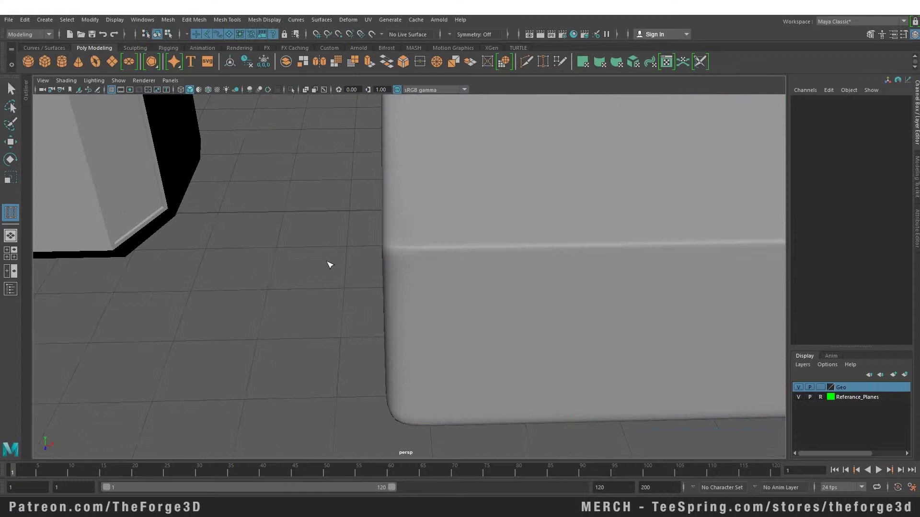
# Step: Examine how the offset loops shape the cube's front top edge, first shaded only and then with the cube selected
pyautogui.scroll(5, 329, 265)
pyautogui.keyDown('alt'); pyautogui.moveTo(374, 293); pyautogui.dragTo(426, 296); pyautogui.keyUp('alt')
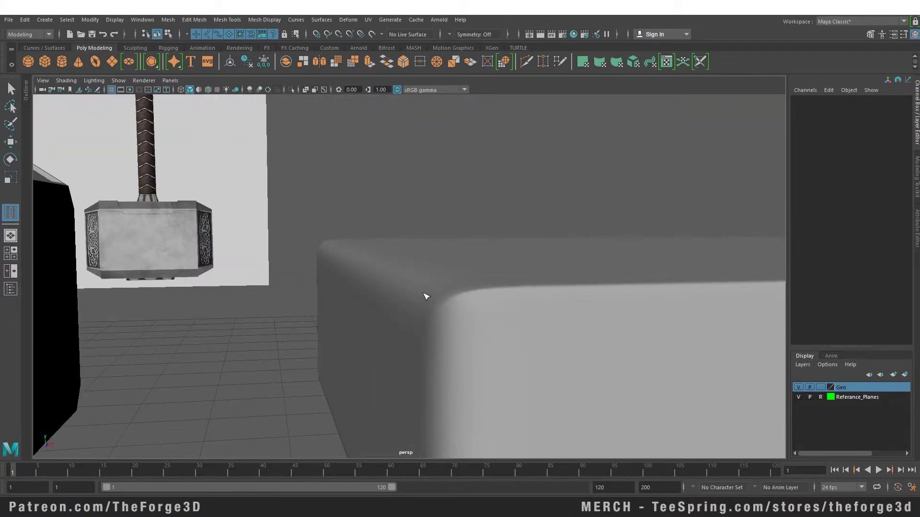
pyautogui.click(529, 308)
pyautogui.keyDown('alt'); pyautogui.moveTo(494, 292); pyautogui.dragTo(484, 345); pyautogui.keyUp('alt')
pyautogui.keyDown('alt'); pyautogui.moveTo(484, 345); pyautogui.dragTo(364, 357, button='middle'); pyautogui.keyUp('alt')
pyautogui.moveTo(327, 231); pyautogui.dragTo(438, 195, button='right')
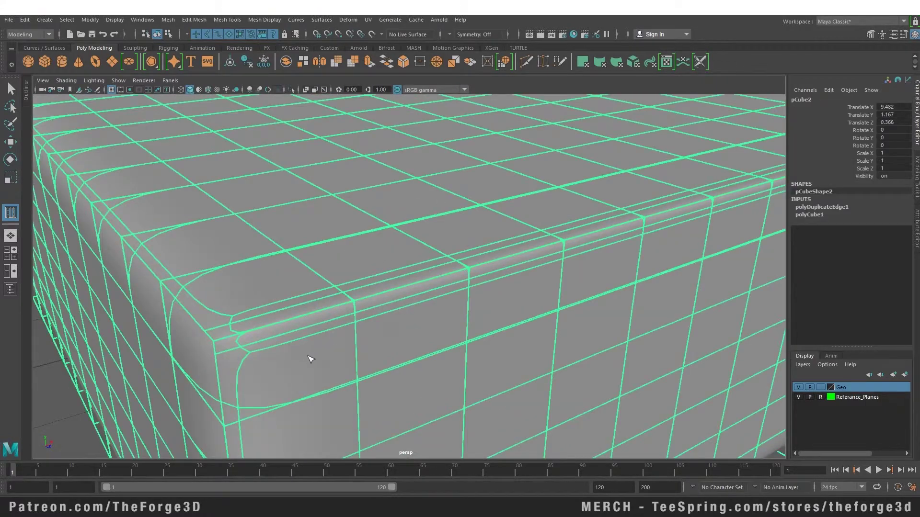
pyautogui.keyDown('alt'); pyautogui.moveTo(310, 359); pyautogui.dragTo(394, 370); pyautogui.keyUp('alt')
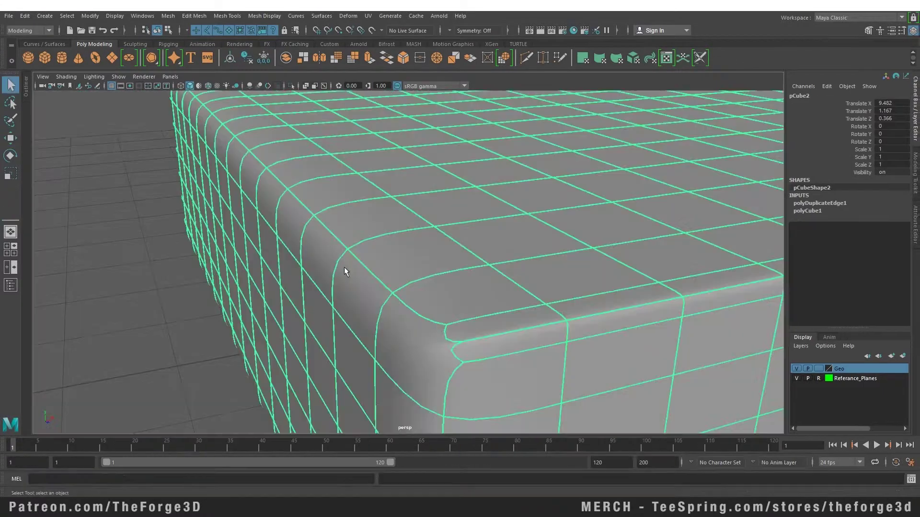
pyautogui.keyDown('alt'); pyautogui.moveTo(444, 334); pyautogui.dragTo(468, 354); pyautogui.keyUp('alt')
pyautogui.keyDown('alt'); pyautogui.moveTo(424, 318); pyautogui.dragTo(571, 354); pyautogui.keyUp('alt')
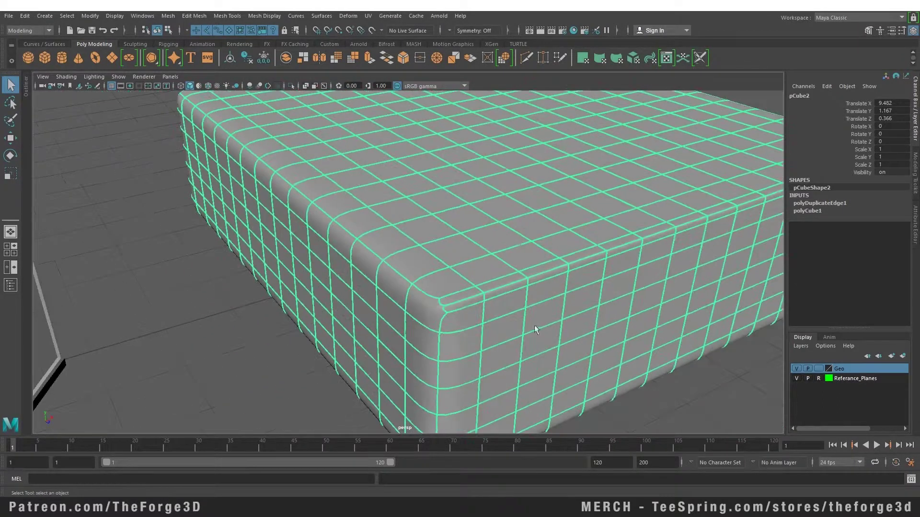
pyautogui.keyDown('alt'); pyautogui.moveTo(527, 311); pyautogui.dragTo(562, 350); pyautogui.keyUp('alt')
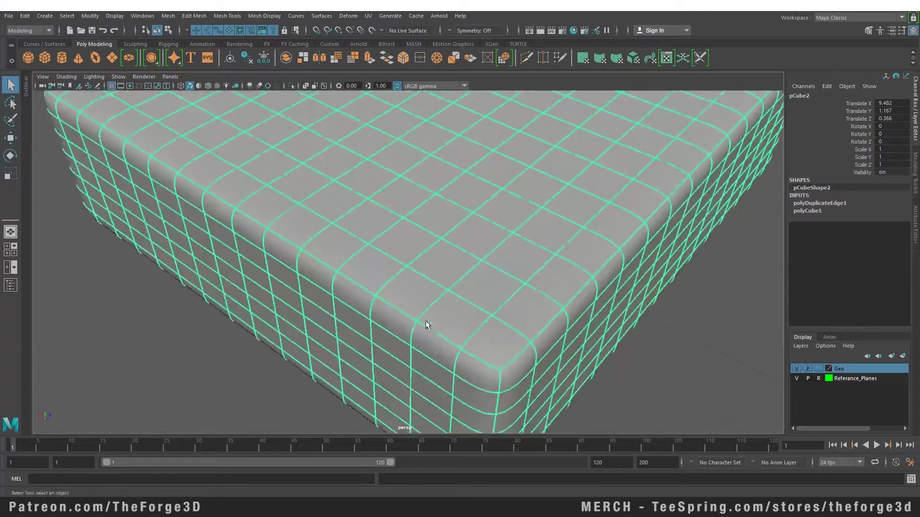
pyautogui.keyDown('alt'); pyautogui.moveTo(426, 321); pyautogui.dragTo(426, 303); pyautogui.keyUp('alt')
# Step: Select the cube's top edge loop facing the hammer and apply the Crease tool with a crease value of about 1.78
pyautogui.moveTo(418, 310); pyautogui.dragTo(417, 208, button='right')
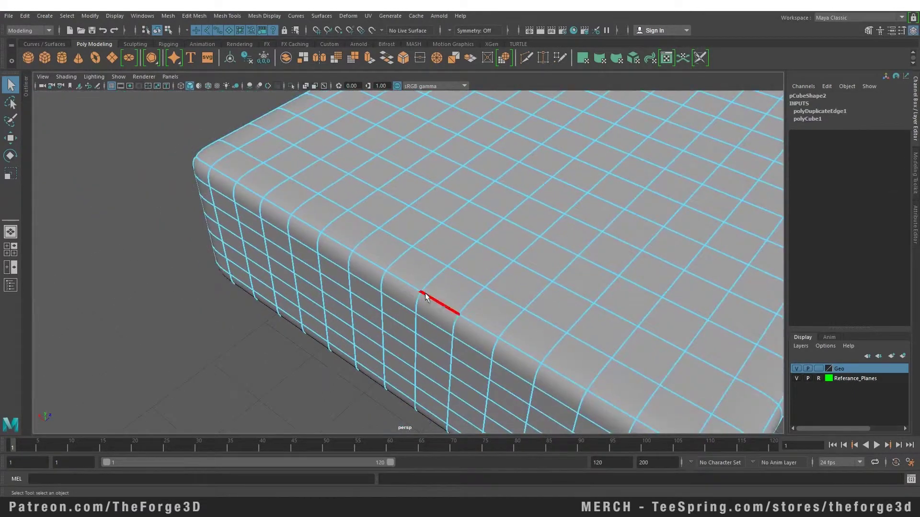
pyautogui.doubleClick(425, 293)
pyautogui.keyDown('alt'); pyautogui.moveTo(425, 293); pyautogui.dragTo(333, 235, button='middle'); pyautogui.keyUp('alt')
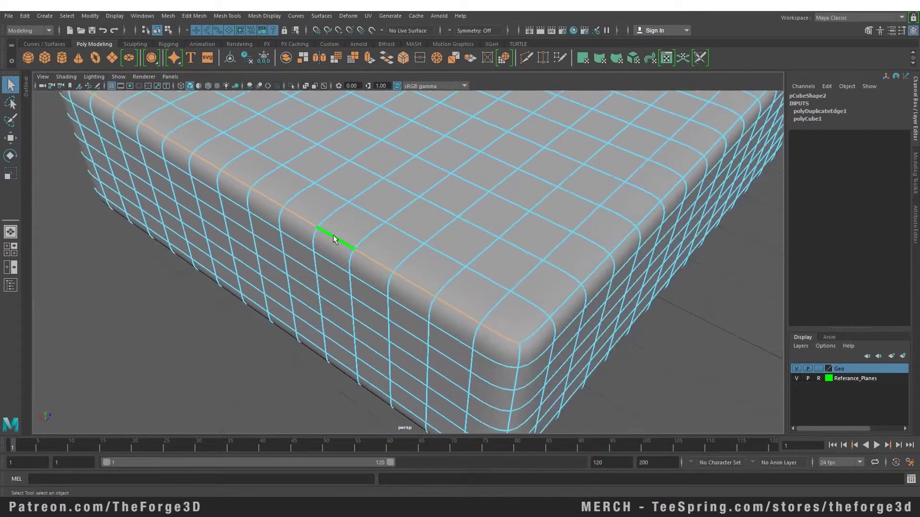
pyautogui.keyDown('shift'); pyautogui.moveTo(334, 239); pyautogui.dragTo(334, 284, button='right'); pyautogui.keyUp('shift')
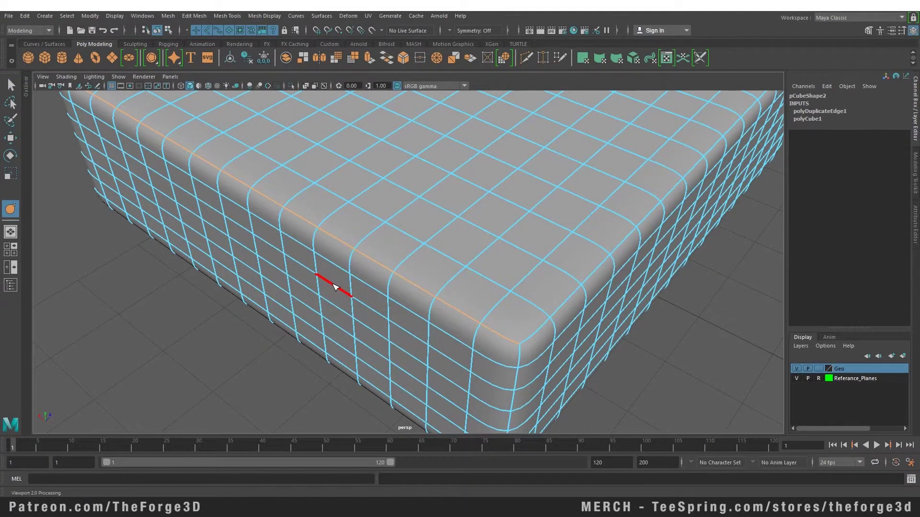
pyautogui.moveTo(343, 288); pyautogui.dragTo(562, 317, button='middle')
pyautogui.moveTo(365, 324); pyautogui.dragTo(408, 292, button='middle')
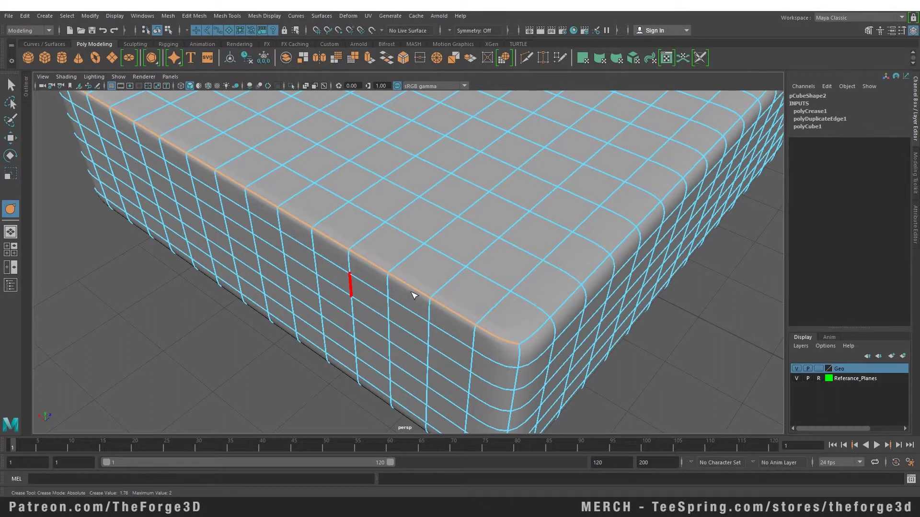
pyautogui.click(412, 296)
# Step: Examine the creased top edge up close with the cube deselected, and compare it with the offset-loop edge after reselecting the cube
pyautogui.scroll(3, 405, 294)
pyautogui.keyDown('alt'); pyautogui.moveTo(397, 292); pyautogui.dragTo(331, 283); pyautogui.keyUp('alt')
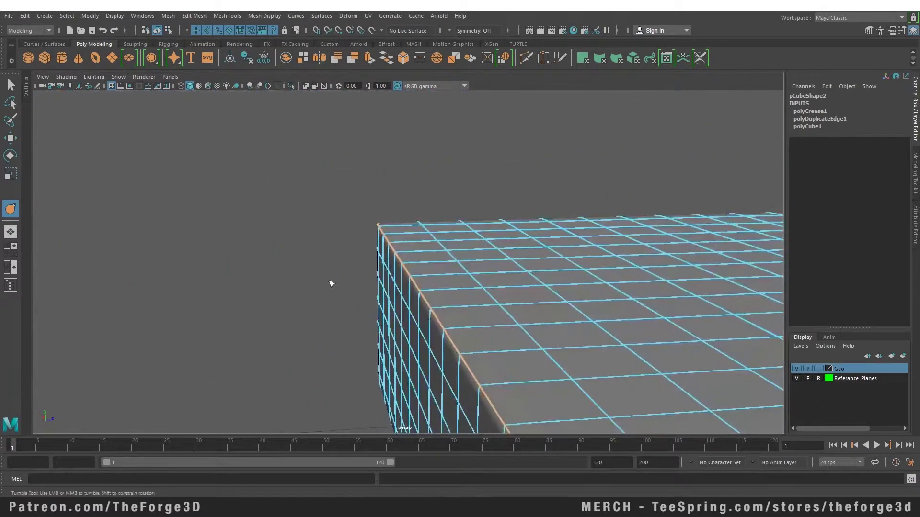
pyautogui.keyDown('alt'); pyautogui.moveTo(331, 283); pyautogui.dragTo(232, 94, button='middle'); pyautogui.keyUp('alt')
pyautogui.click(294, 187)
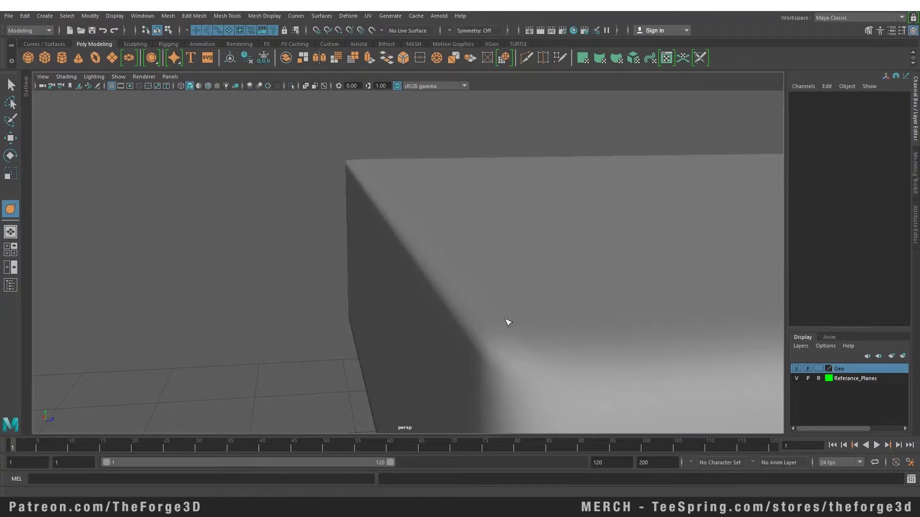
pyautogui.click(411, 267)
pyautogui.keyDown('alt'); pyautogui.moveTo(411, 267); pyautogui.dragTo(468, 176); pyautogui.keyUp('alt')
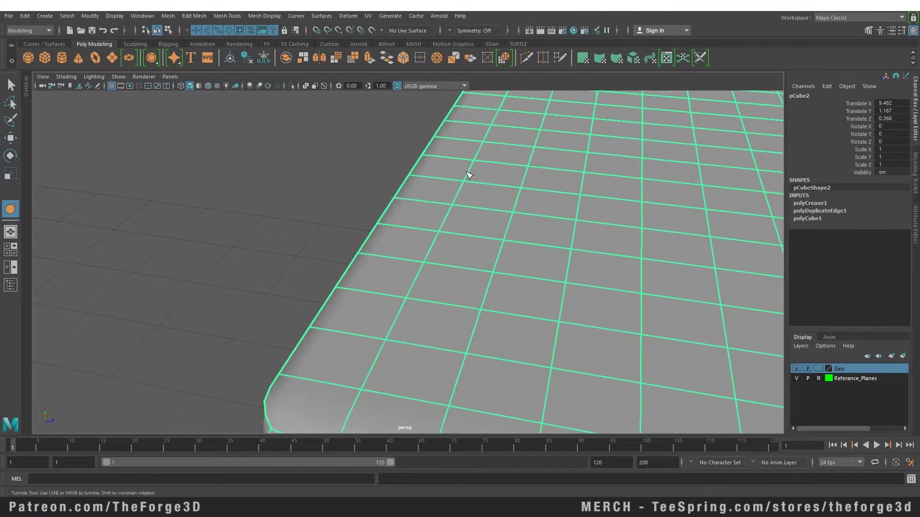
pyautogui.scroll(-10, 469, 175)
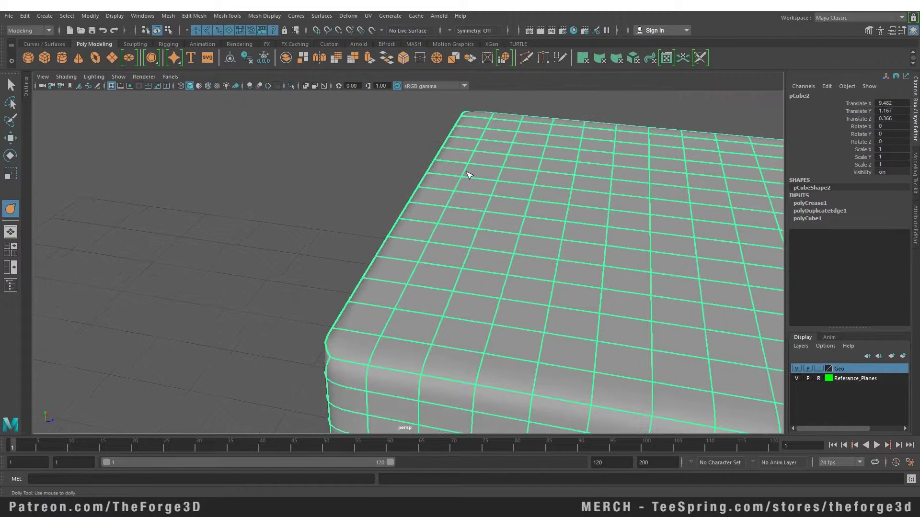
pyautogui.keyDown('alt'); pyautogui.moveTo(469, 175); pyautogui.dragTo(402, 282); pyautogui.keyUp('alt')
pyautogui.scroll(3, 401, 282)
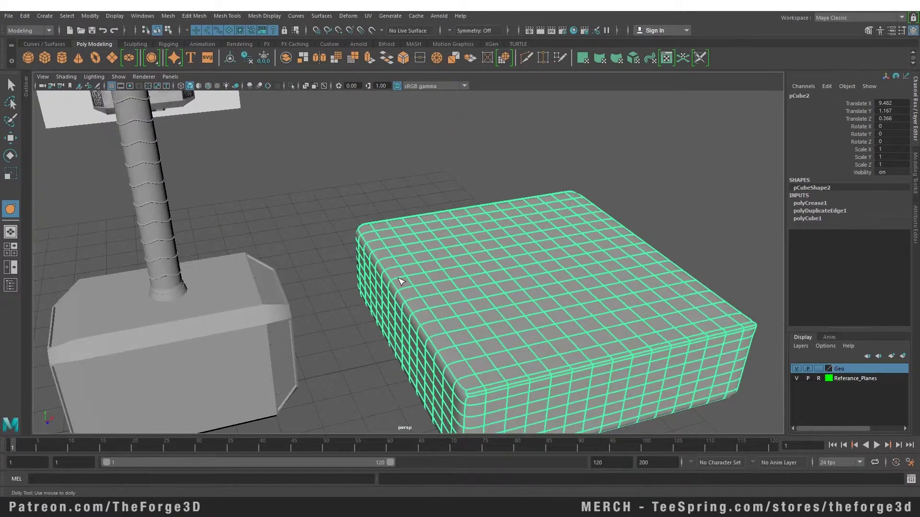